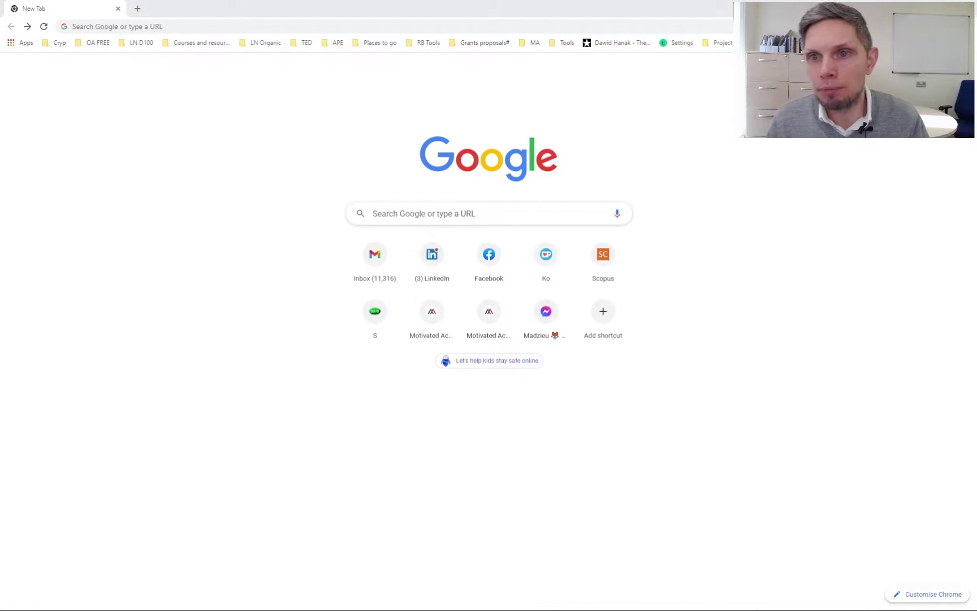
# - Enter draw.io in Chrome's address bar to load app.diagrams.net
pyautogui.click(560, 22)
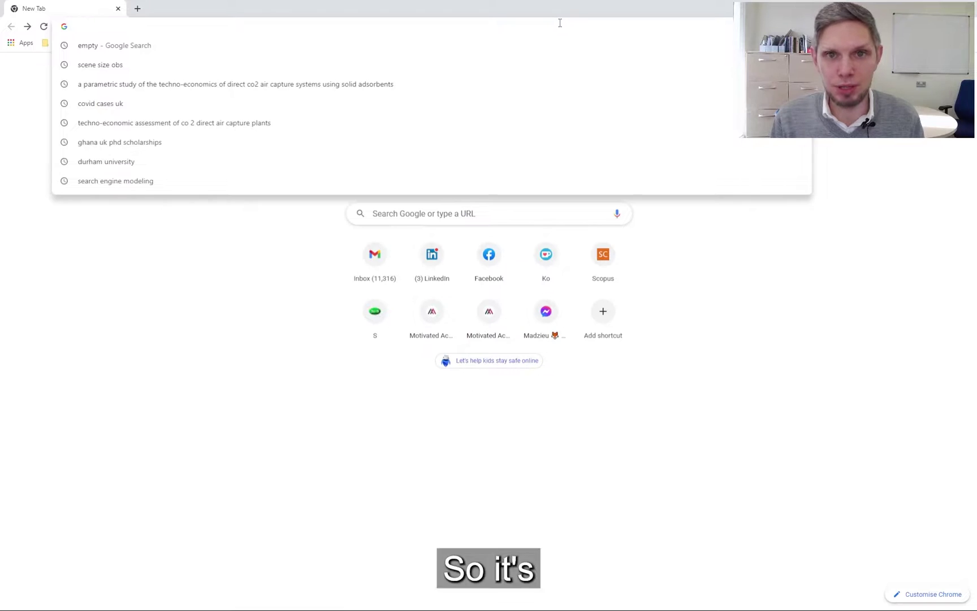
pyautogui.write('dro')
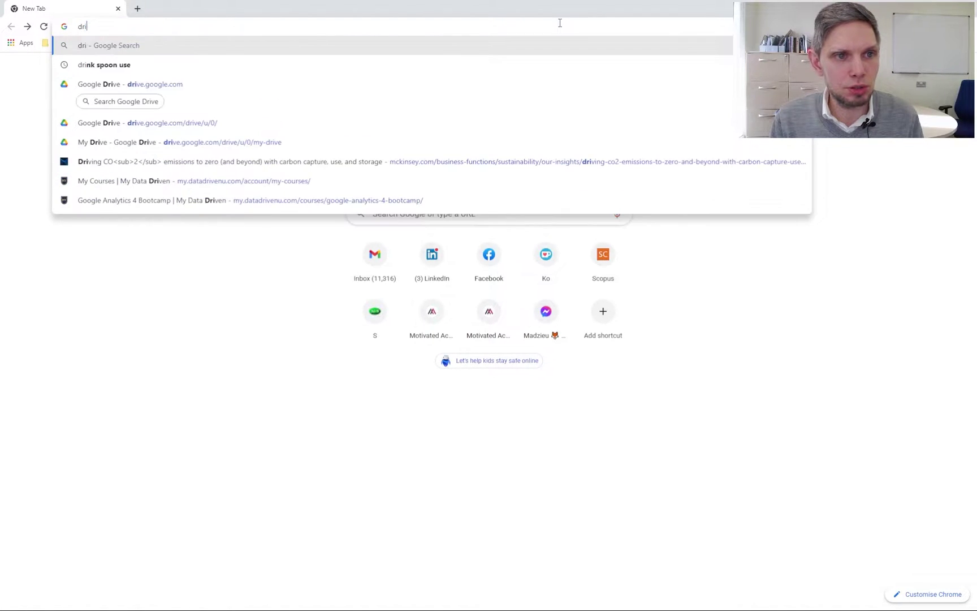
pyautogui.press('BackSpace')
pyautogui.press('BackSpace')
pyautogui.write('aw')
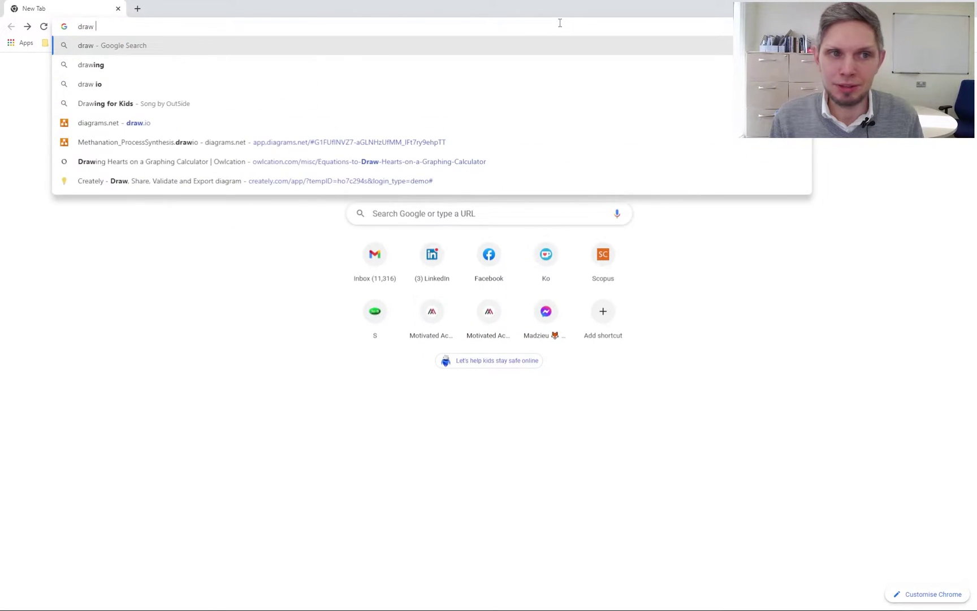
pyautogui.write('.io')
pyautogui.press('Return')
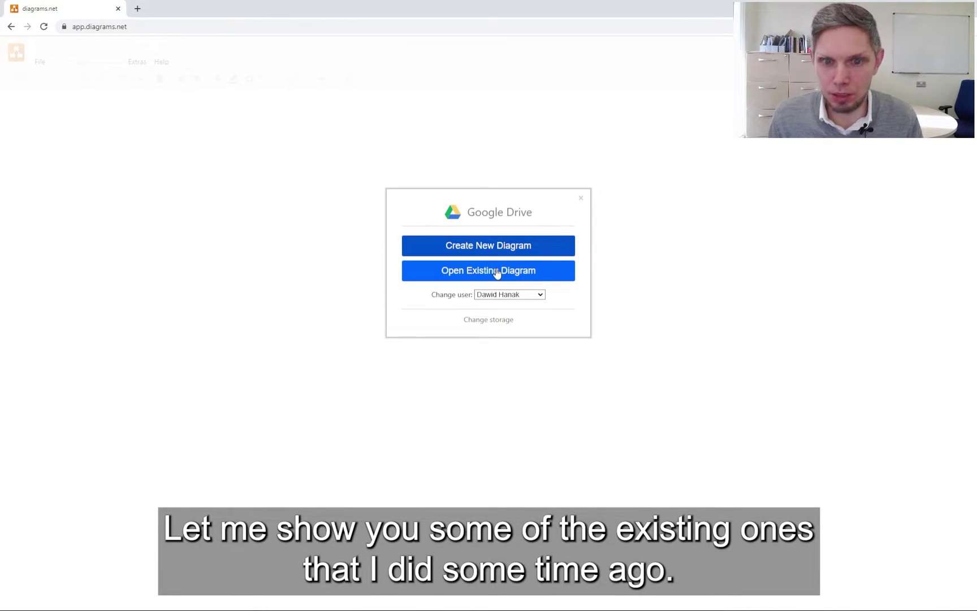
# - Open Methanation_ProcessSynthesis.drawio from the Google Drive Drawings folder
pyautogui.click(496, 272)
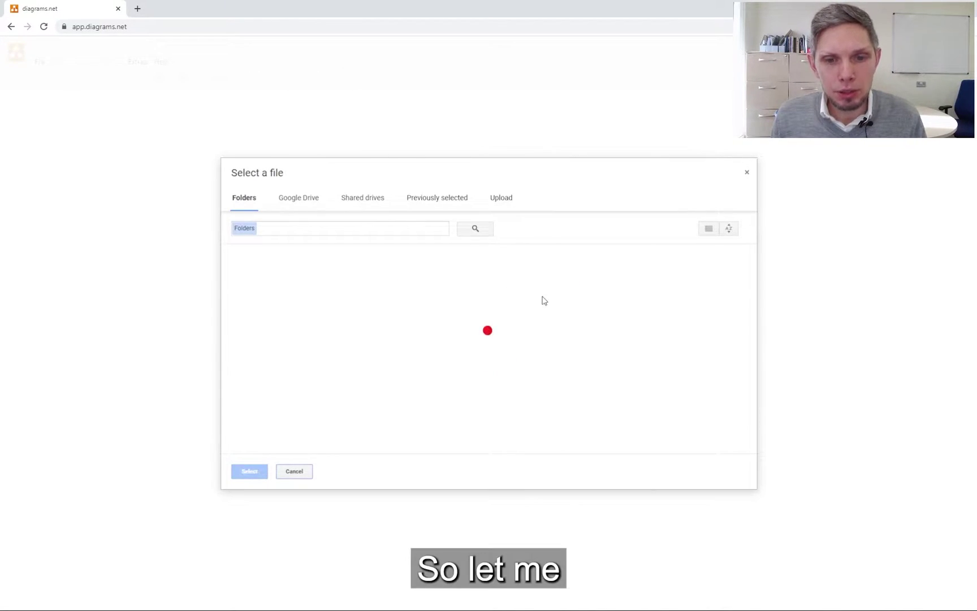
pyautogui.doubleClick(676, 297)
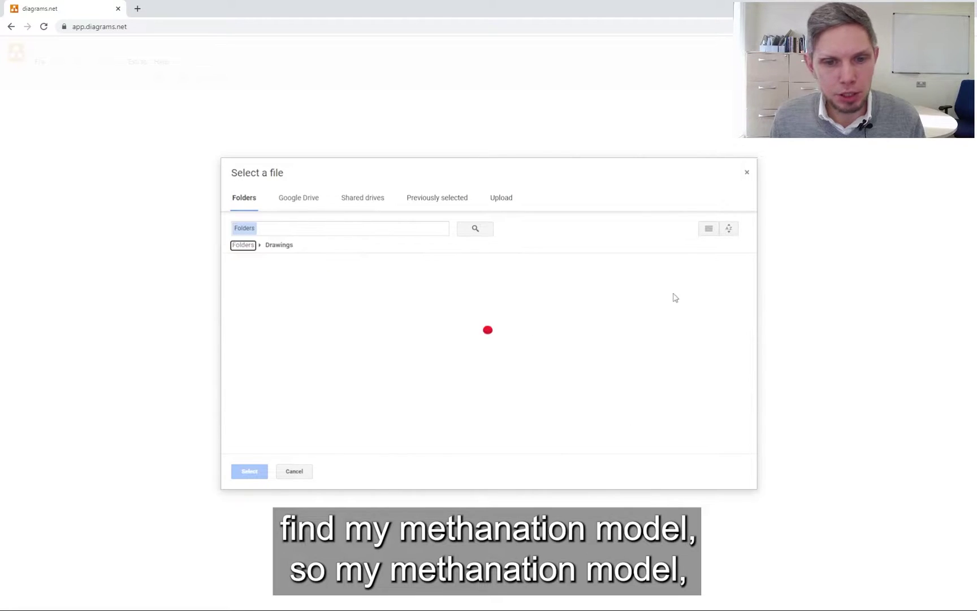
pyautogui.scroll(-1, 448, 326)
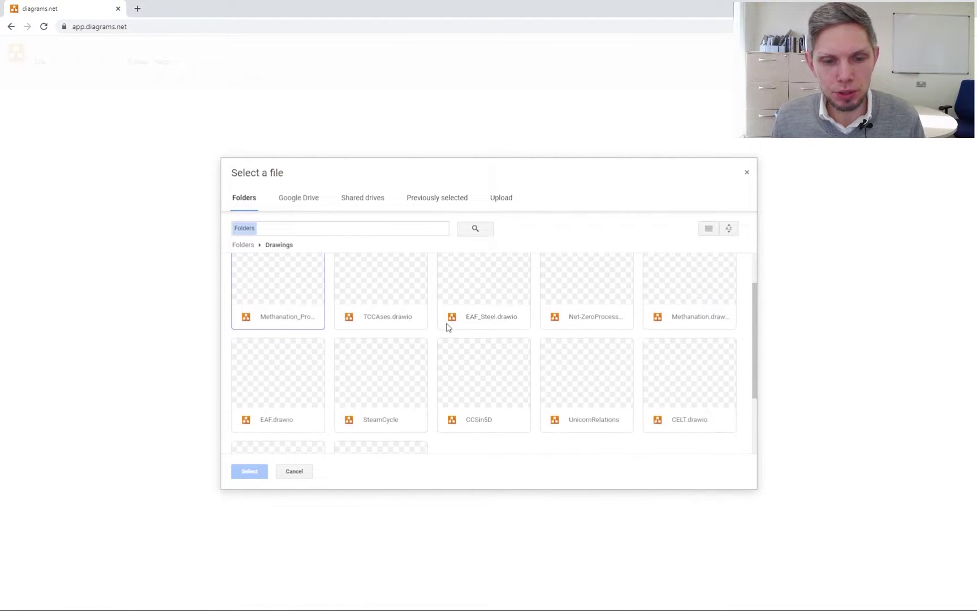
pyautogui.scroll(-2, 448, 326)
pyautogui.scroll(1, 448, 327)
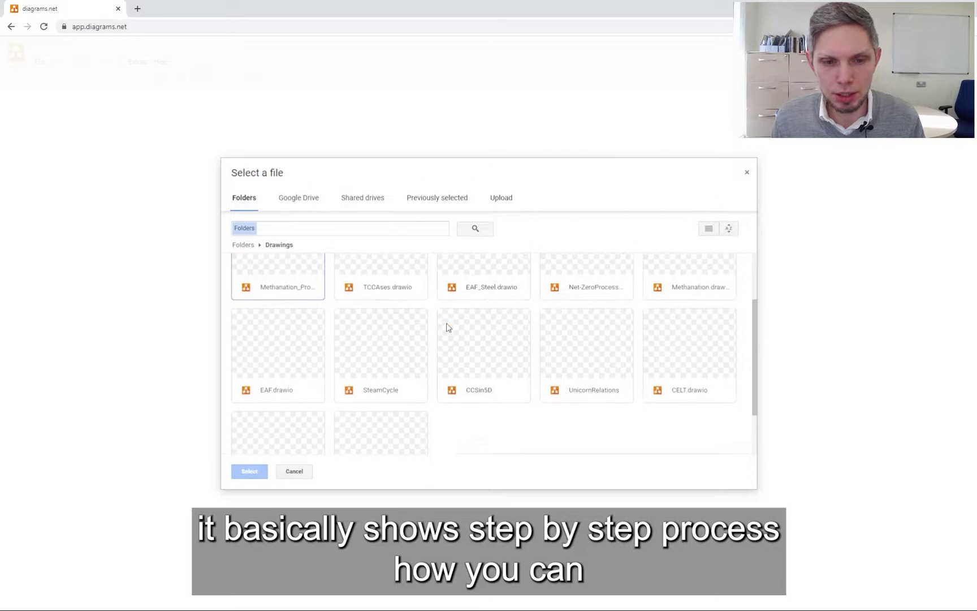
pyautogui.scroll(1, 447, 328)
pyautogui.scroll(-1, 674, 331)
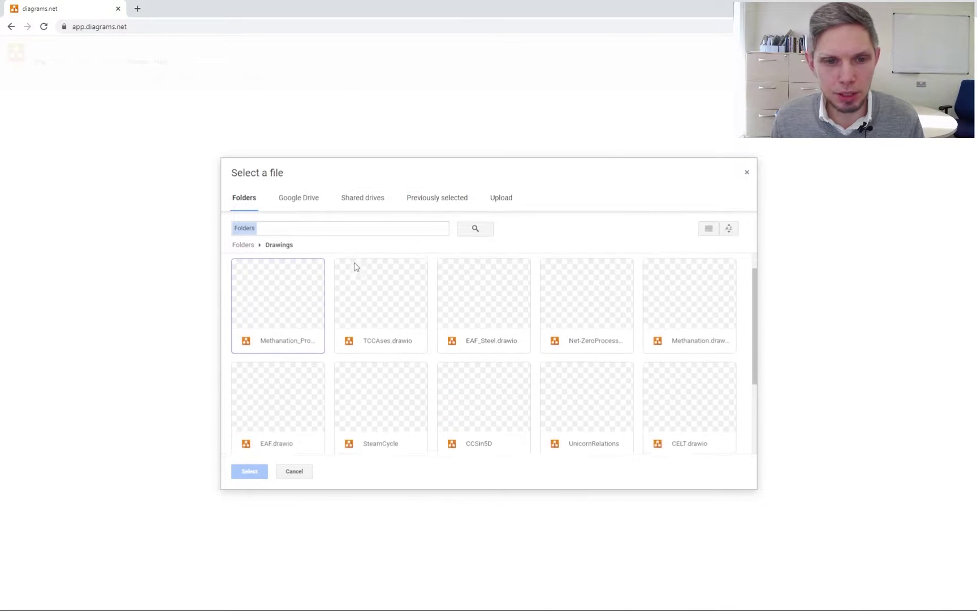
pyautogui.scroll(2, 356, 271)
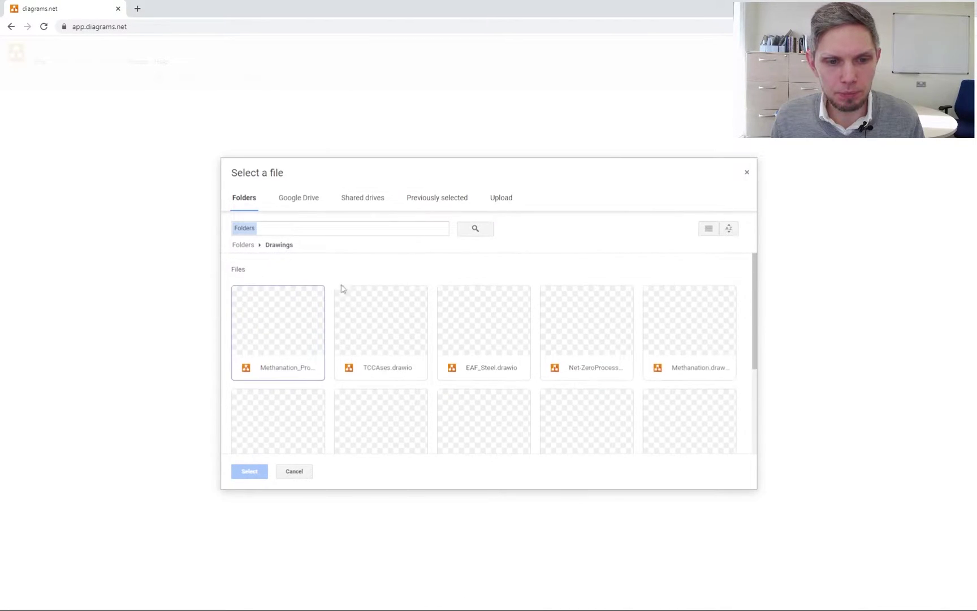
pyautogui.doubleClick(281, 326)
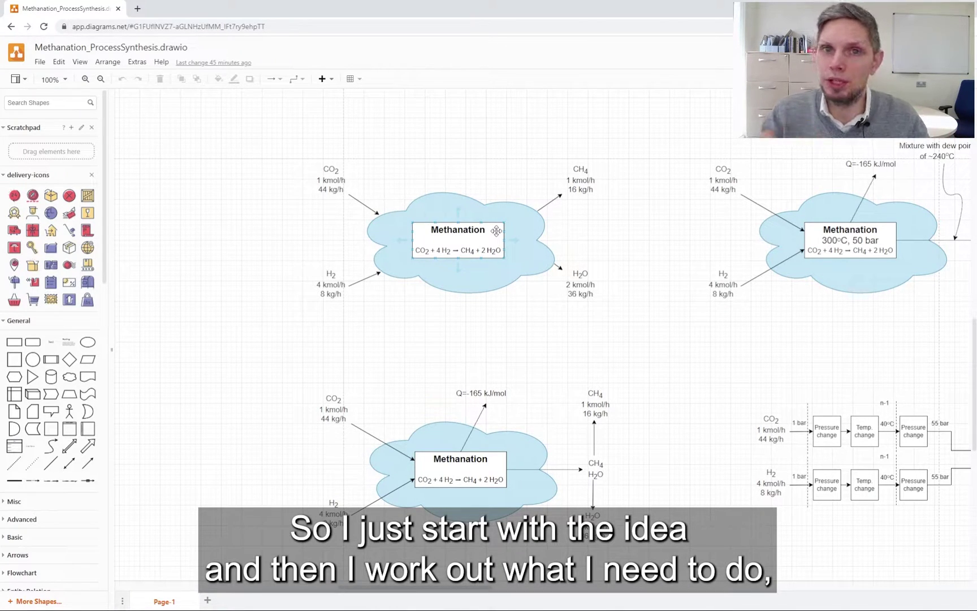
# - Pan to the final flowsheet with compressors, reactor and separator, and zoom to 170%
pyautogui.moveTo(651, 295); pyautogui.dragTo(457, 247)
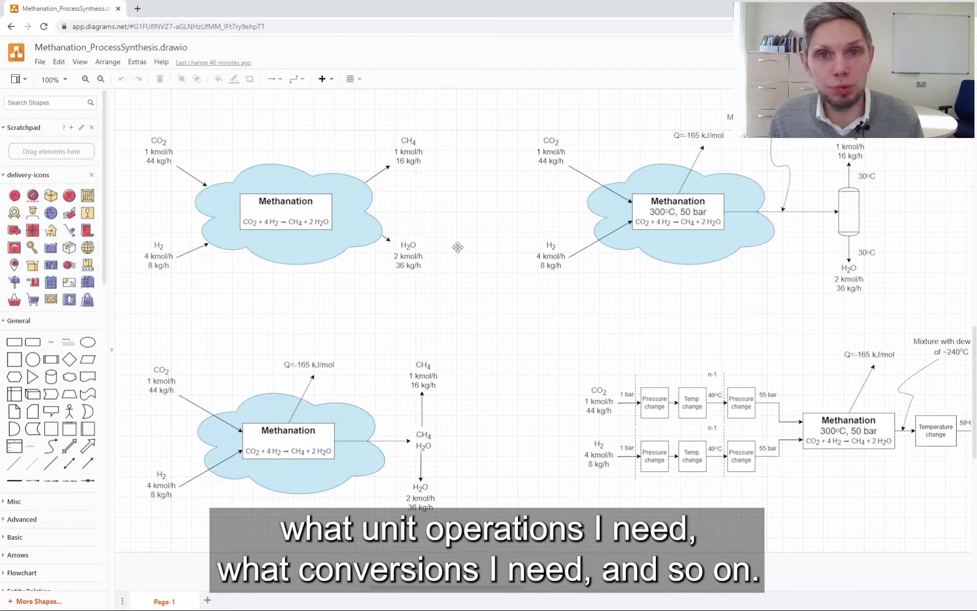
pyautogui.scroll(-1, 458, 249)
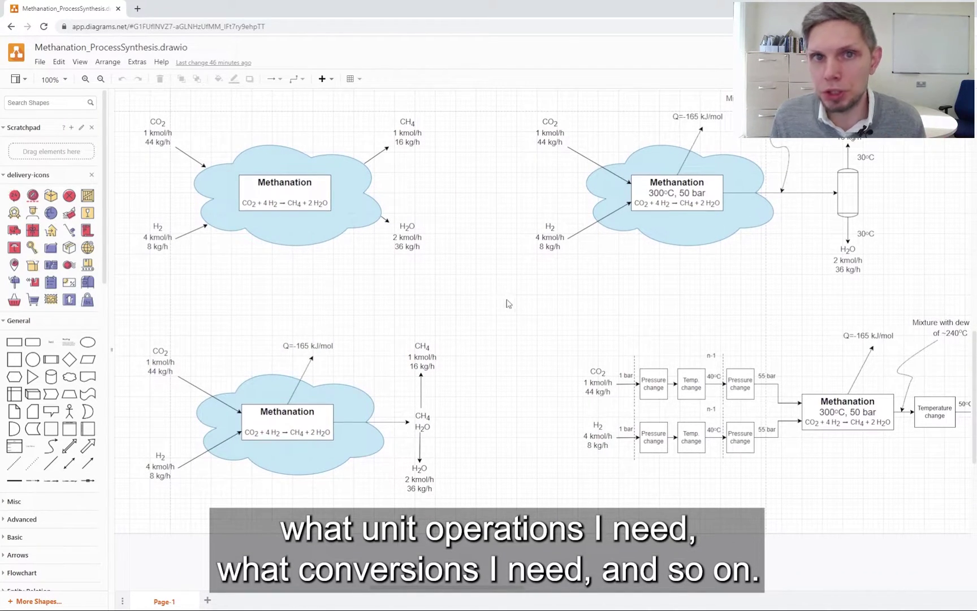
pyautogui.moveTo(686, 322); pyautogui.dragTo(378, 256)
pyautogui.hscroll(10, 378, 255)
pyautogui.scroll(3, 695, 402)
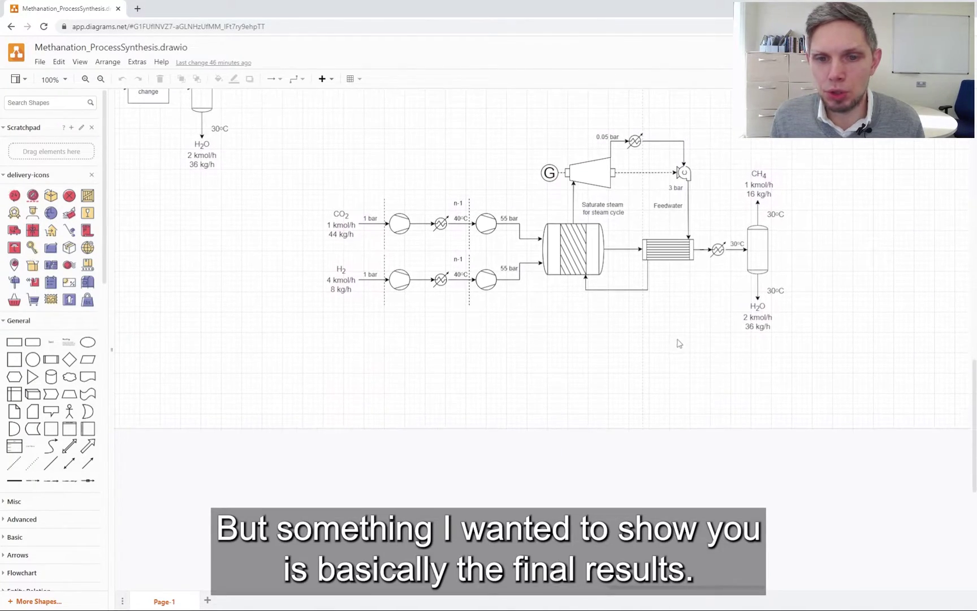
pyautogui.scroll(3, 531, 302)
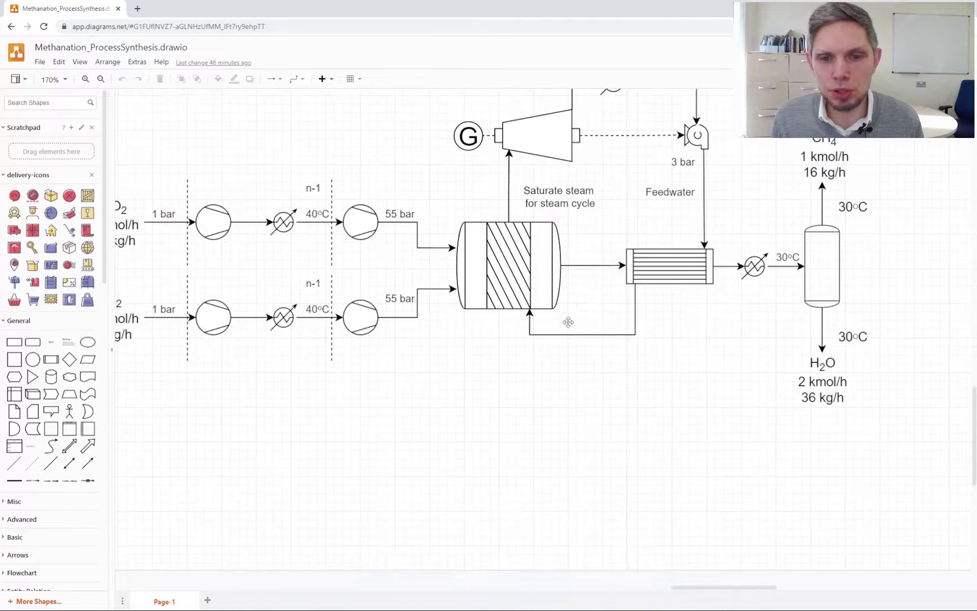
pyautogui.moveTo(613, 385); pyautogui.dragTo(625, 389)
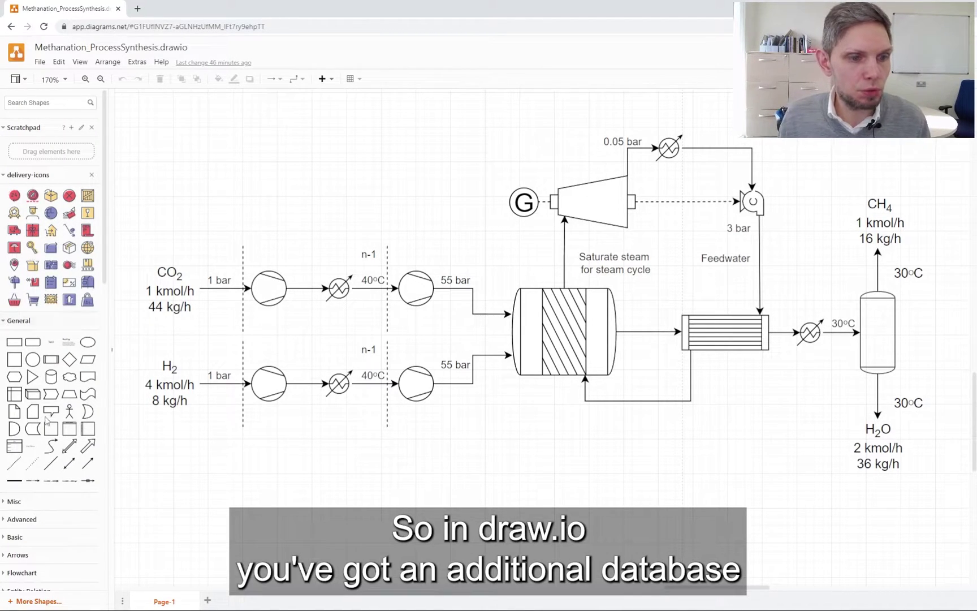
# - Widen the Shapes sidebar and expand the Electrical / Instruments and Vacuum Tubes libraries
pyautogui.scroll(-6, 53, 331)
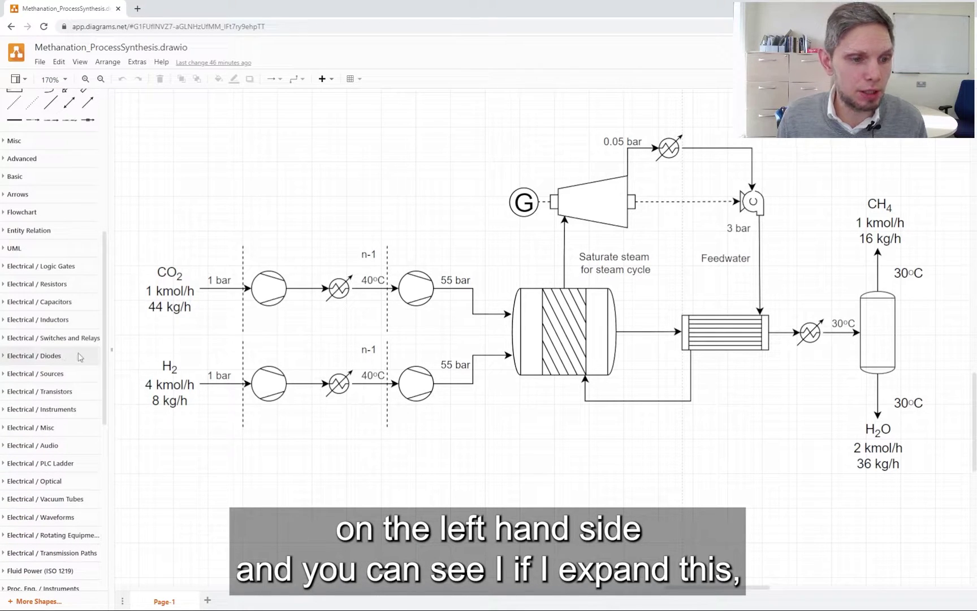
pyautogui.scroll(-3, 52, 331)
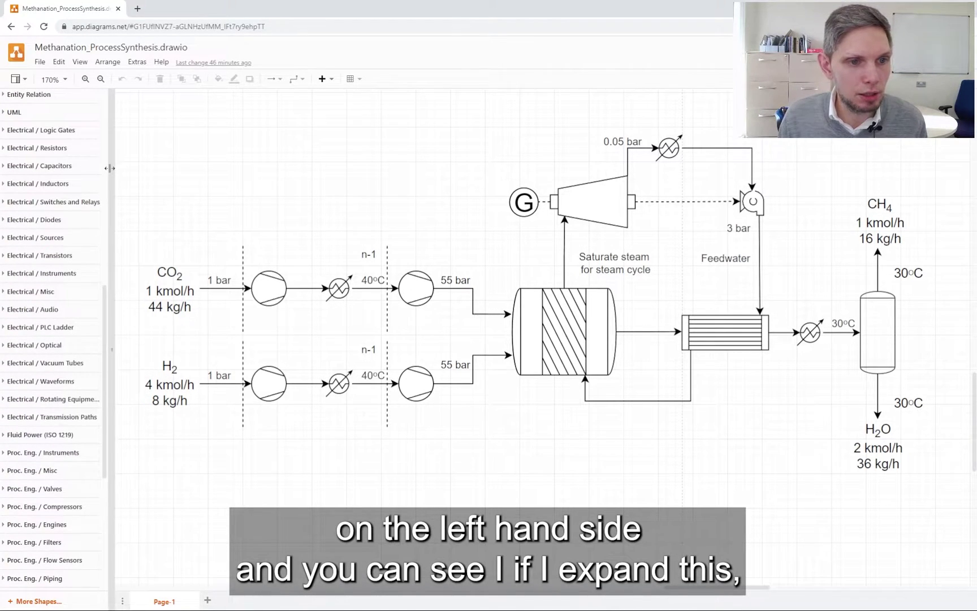
pyautogui.moveTo(105, 171); pyautogui.dragTo(326, 196)
pyautogui.scroll(-4, 159, 235)
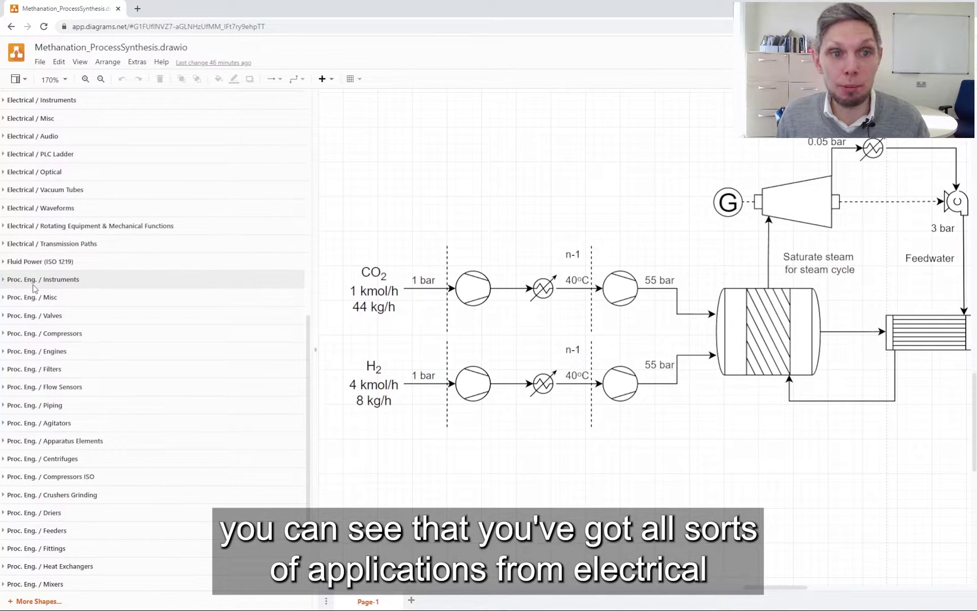
pyautogui.scroll(2, 23, 141)
pyautogui.click(10, 140)
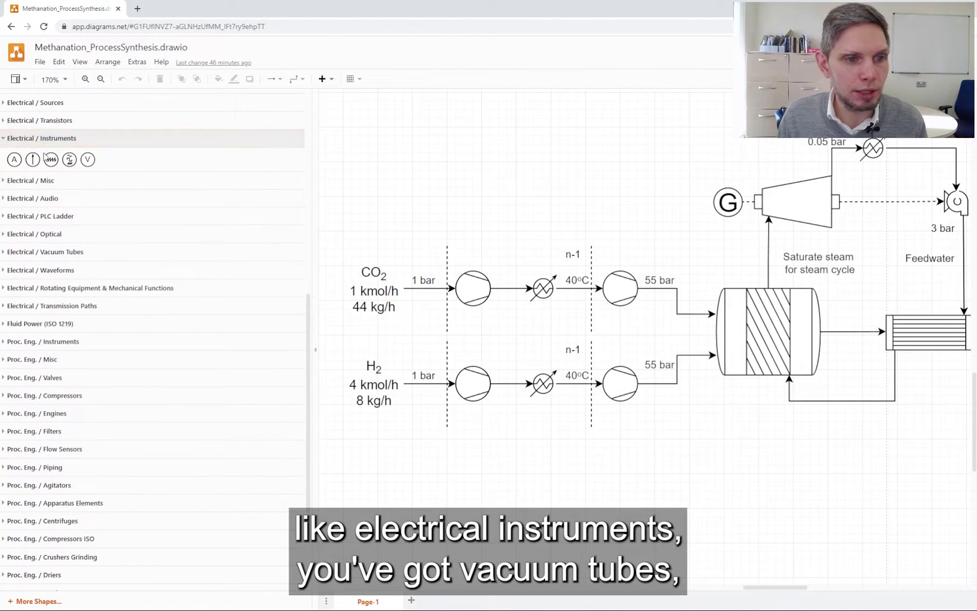
pyautogui.click(7, 253)
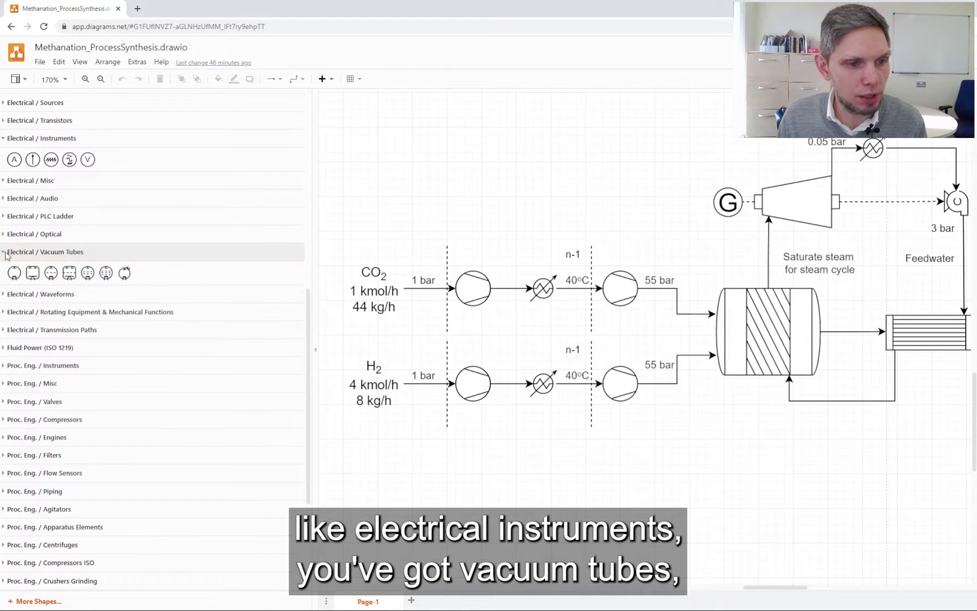
# - Expand the Proc. Eng. Compressors, Feeders, Fittings and Heat Exchangers shape groups
pyautogui.scroll(-3, 105, 350)
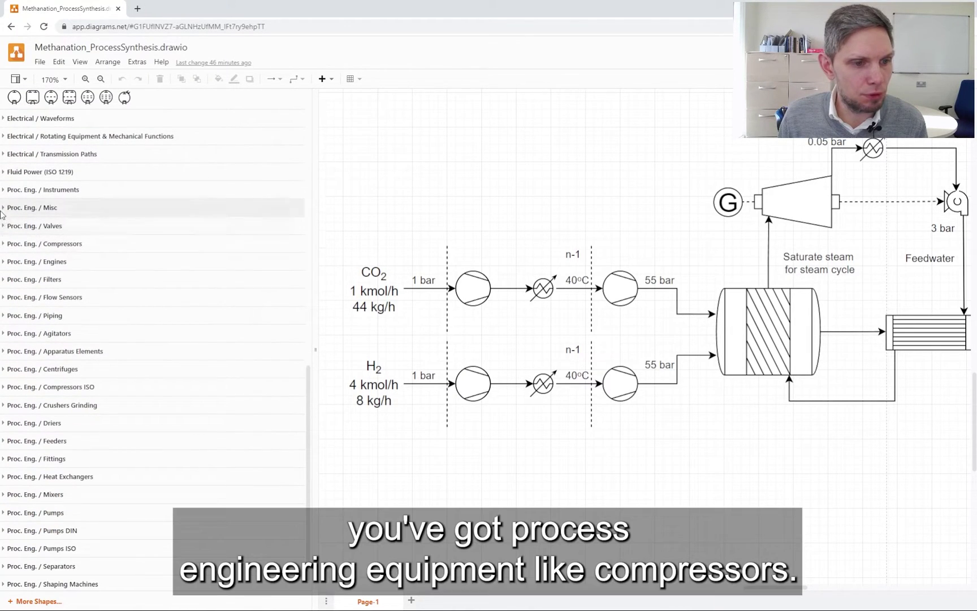
pyautogui.click(4, 243)
pyautogui.moveTo(113, 266)
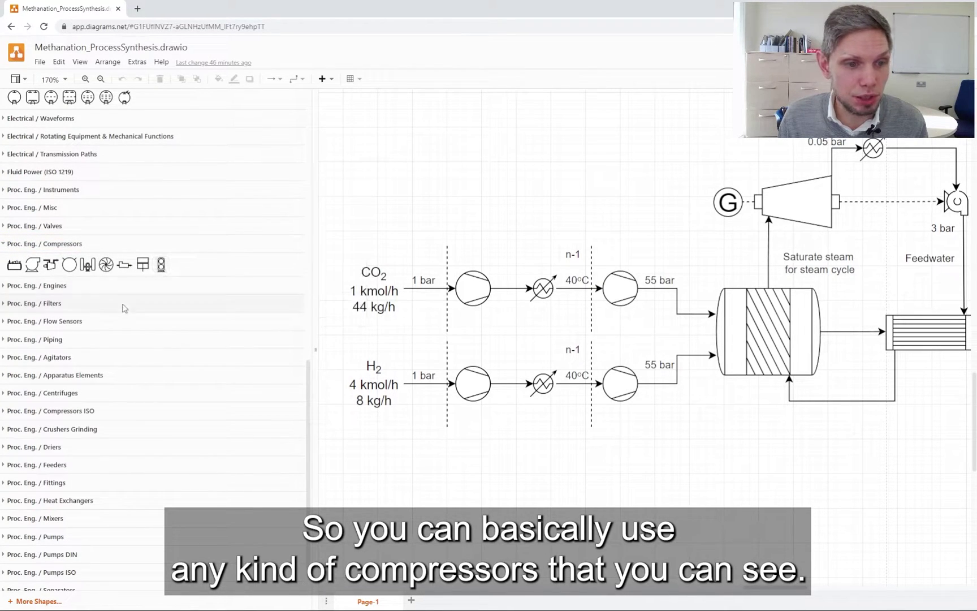
pyautogui.scroll(-1, 33, 362)
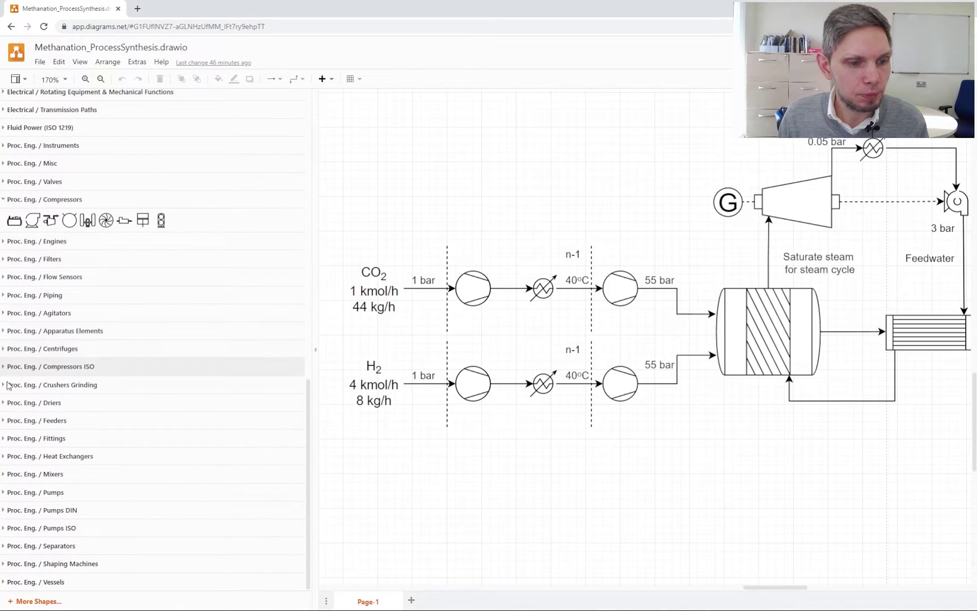
pyautogui.click(4, 421)
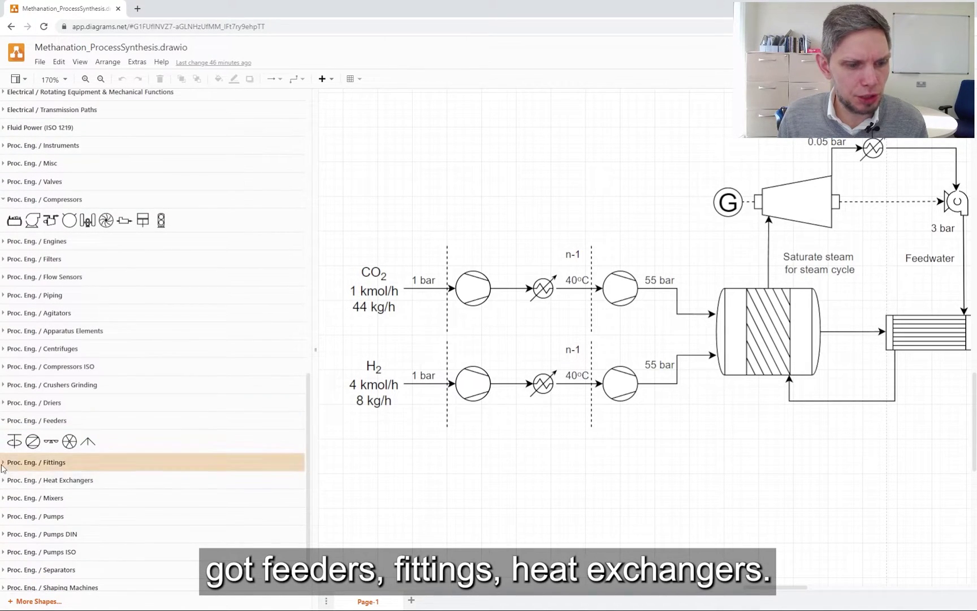
pyautogui.click(3, 462)
pyautogui.click(6, 519)
pyautogui.scroll(-2, 118, 488)
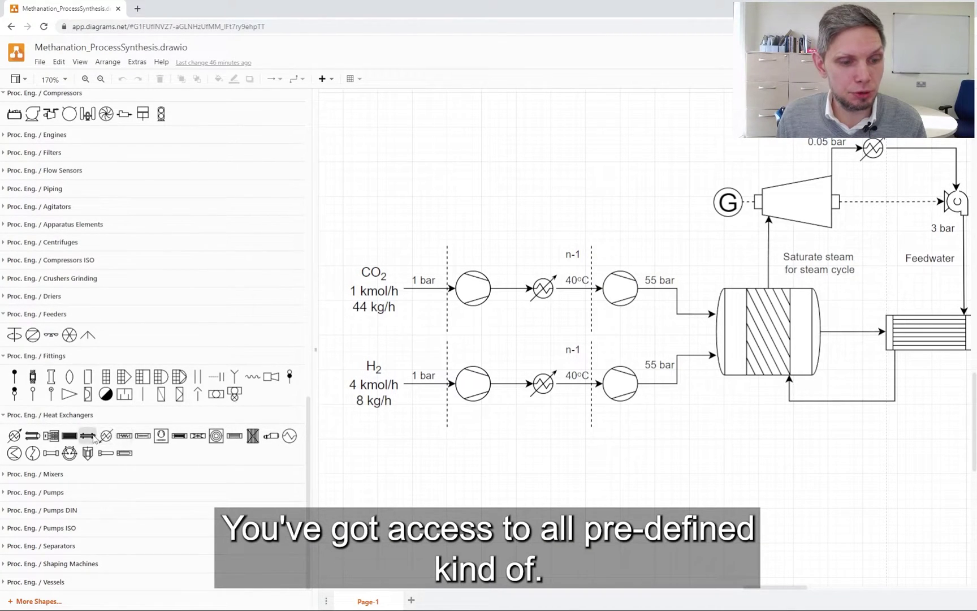
# - Place a heat exchanger near the top of the page and a pump below-left of it
pyautogui.moveTo(94, 439); pyautogui.dragTo(538, 148)
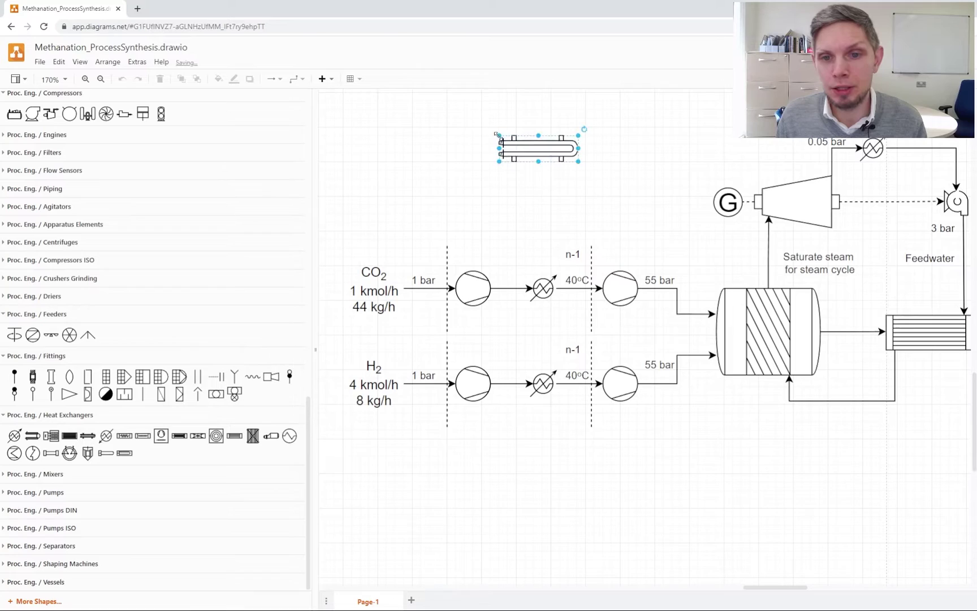
pyautogui.click(569, 182)
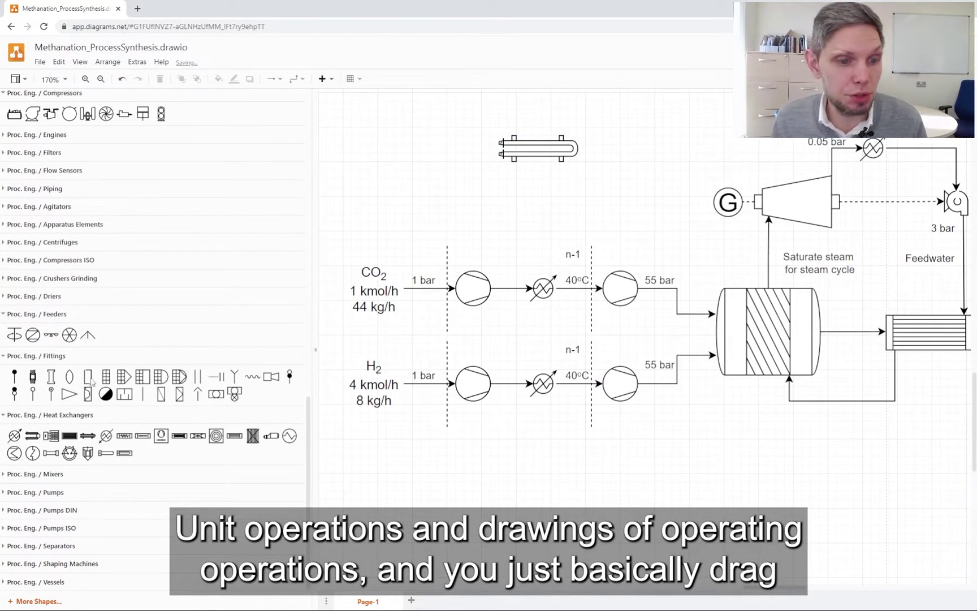
pyautogui.click(35, 492)
pyautogui.moveTo(51, 513); pyautogui.dragTo(515, 166)
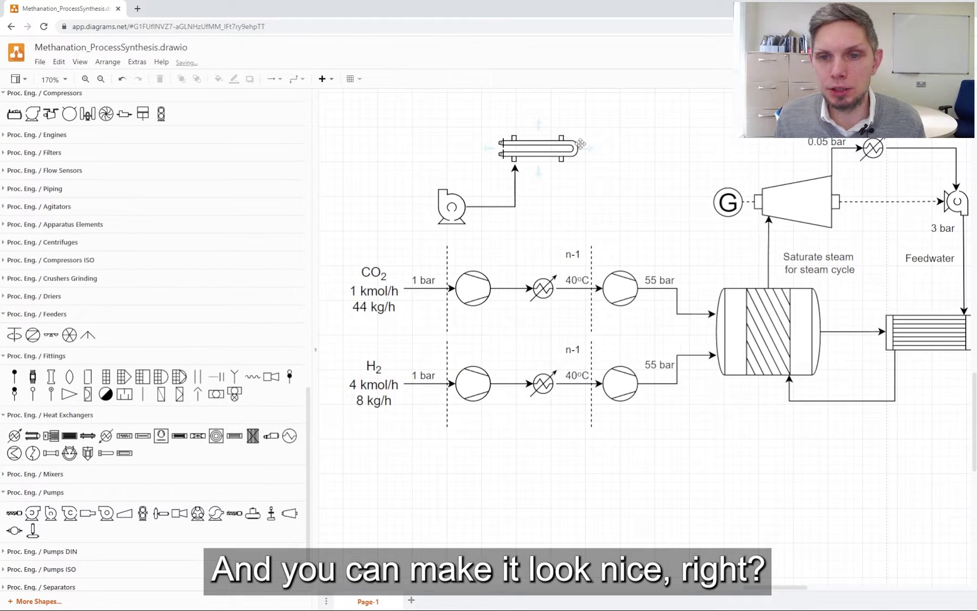
# - Pipe the heat exchanger back to the pump, then delete the pump, exchanger and pipes
pyautogui.moveTo(577, 144); pyautogui.dragTo(441, 195)
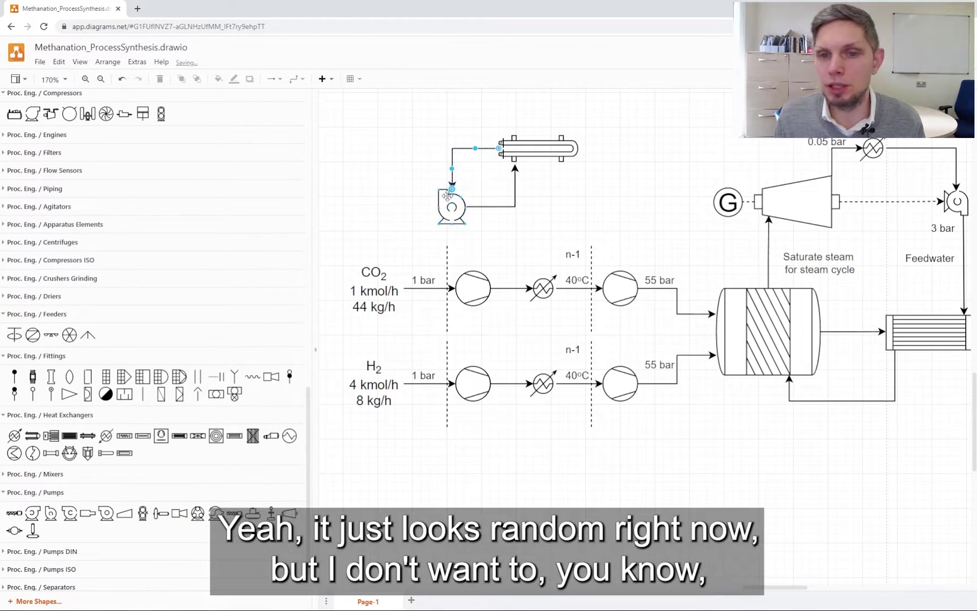
pyautogui.click(552, 216)
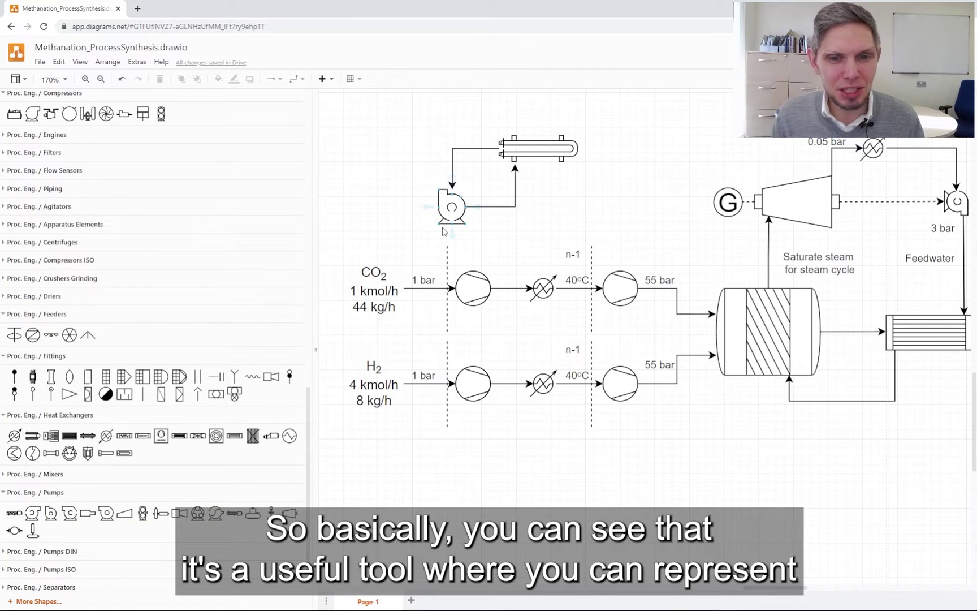
pyautogui.moveTo(392, 108); pyautogui.dragTo(658, 228)
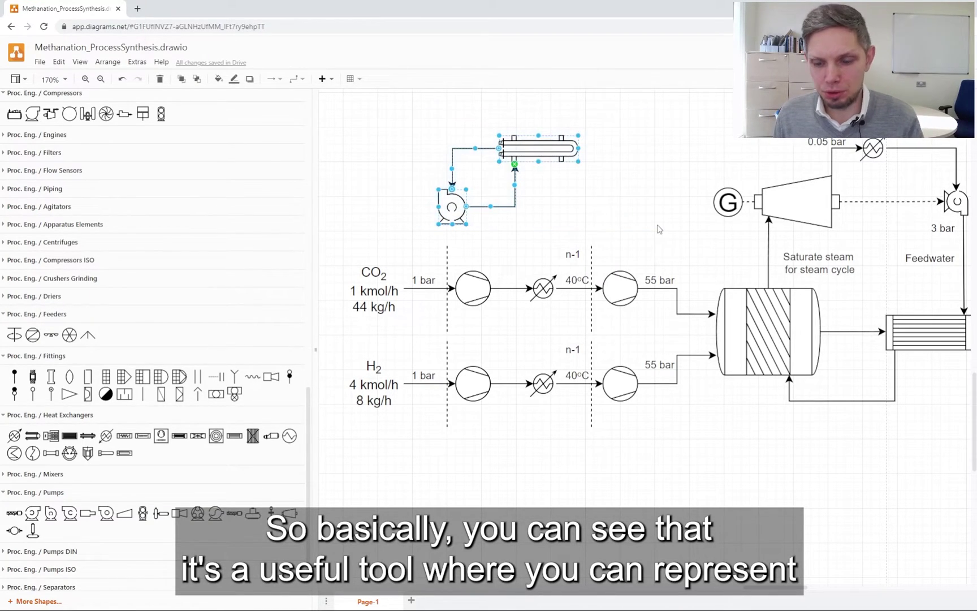
pyautogui.press('Delete')
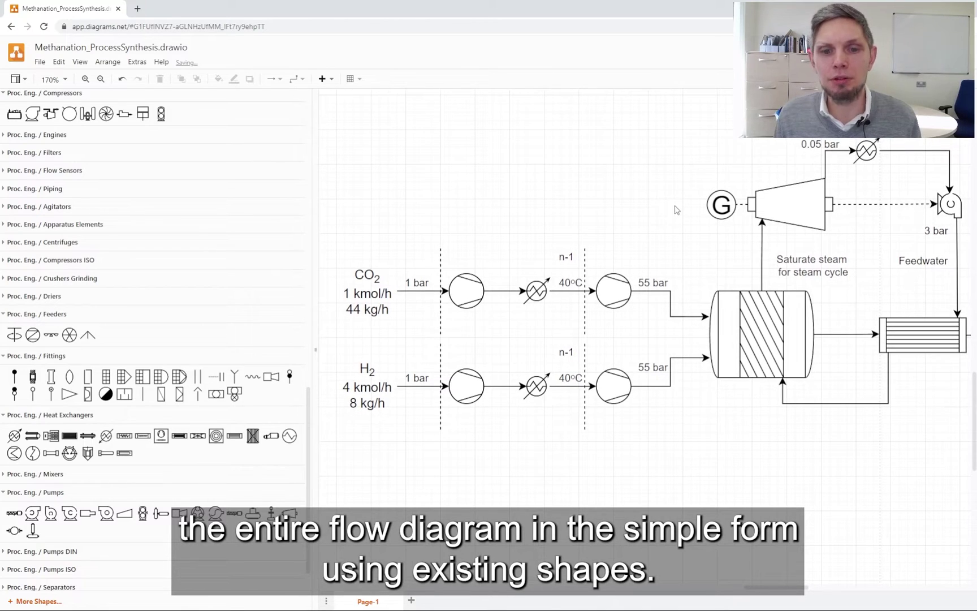